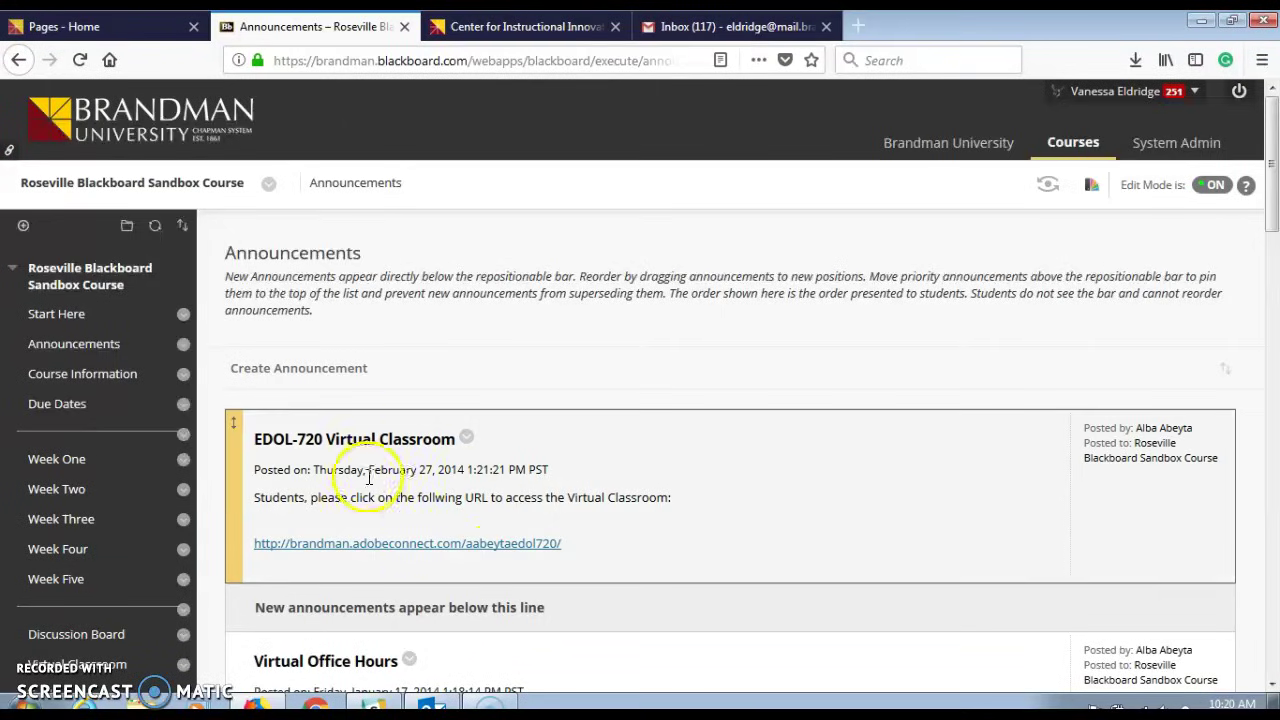
# Step: Open the submission inbox of the Turnitin assignment "test" from the course tools and bring the paper list into view
pyautogui.scroll(-5, 181, 463)
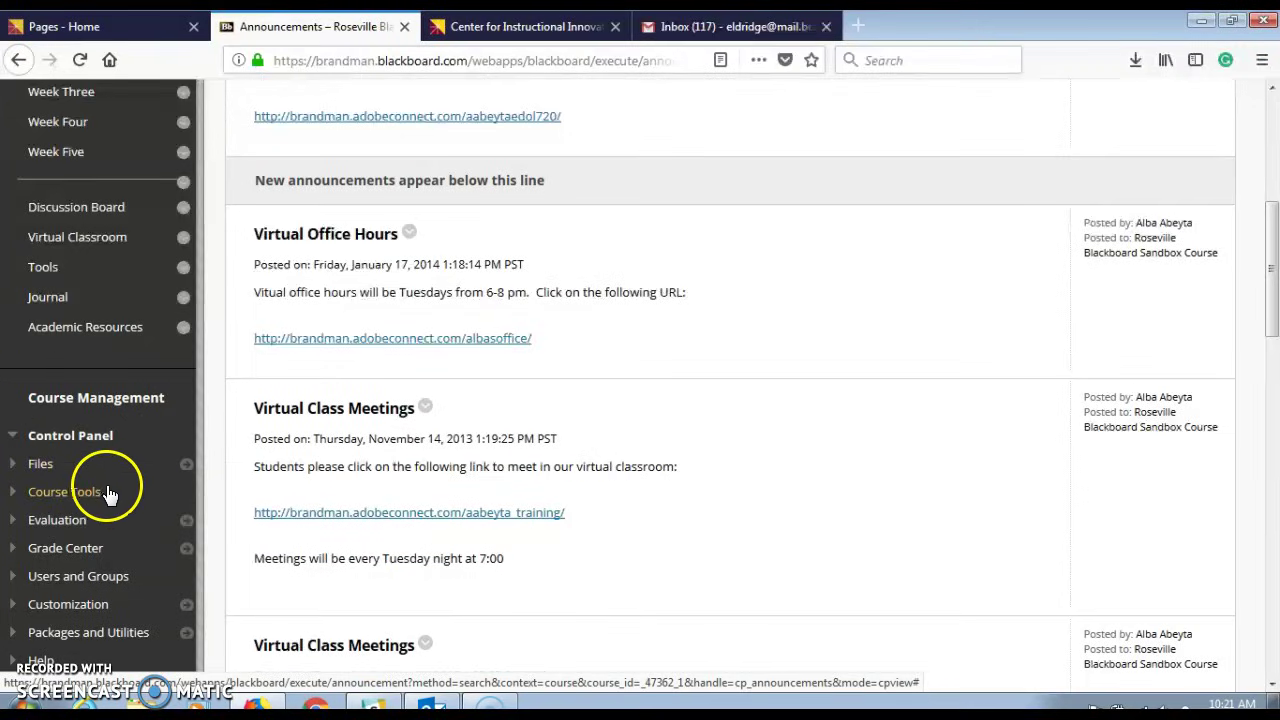
pyautogui.click(77, 496)
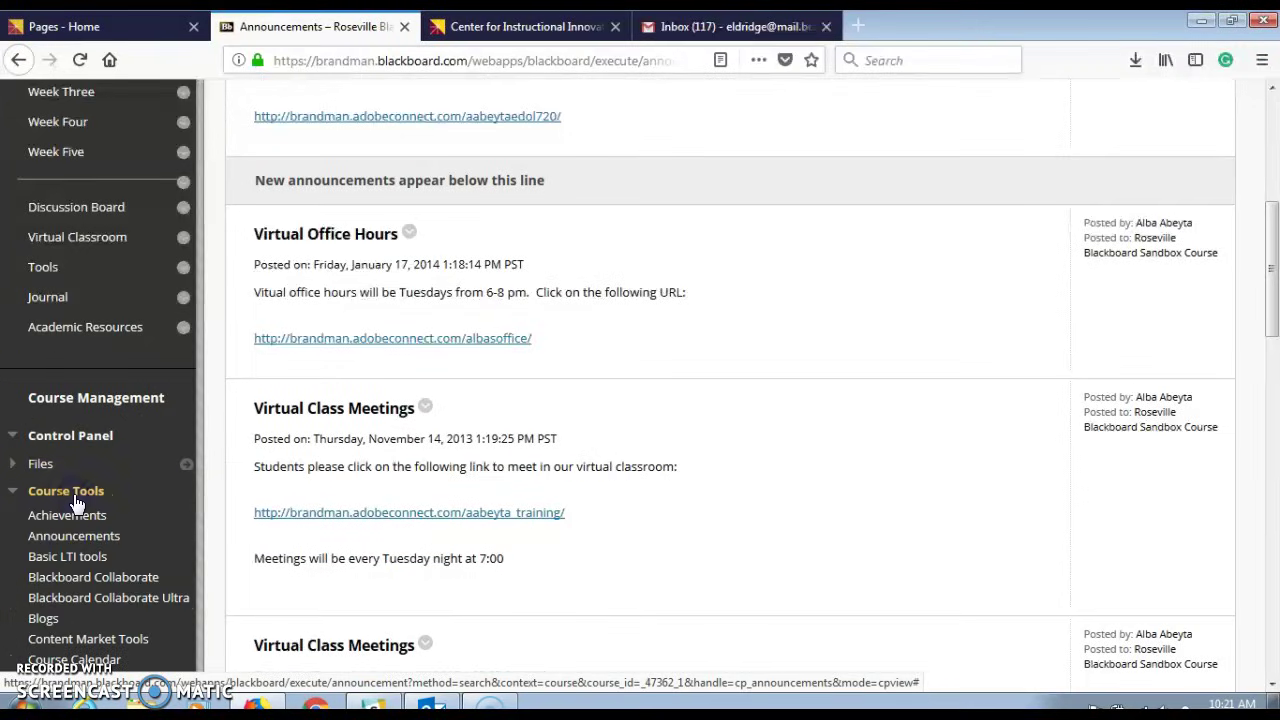
pyautogui.scroll(-5, 77, 503)
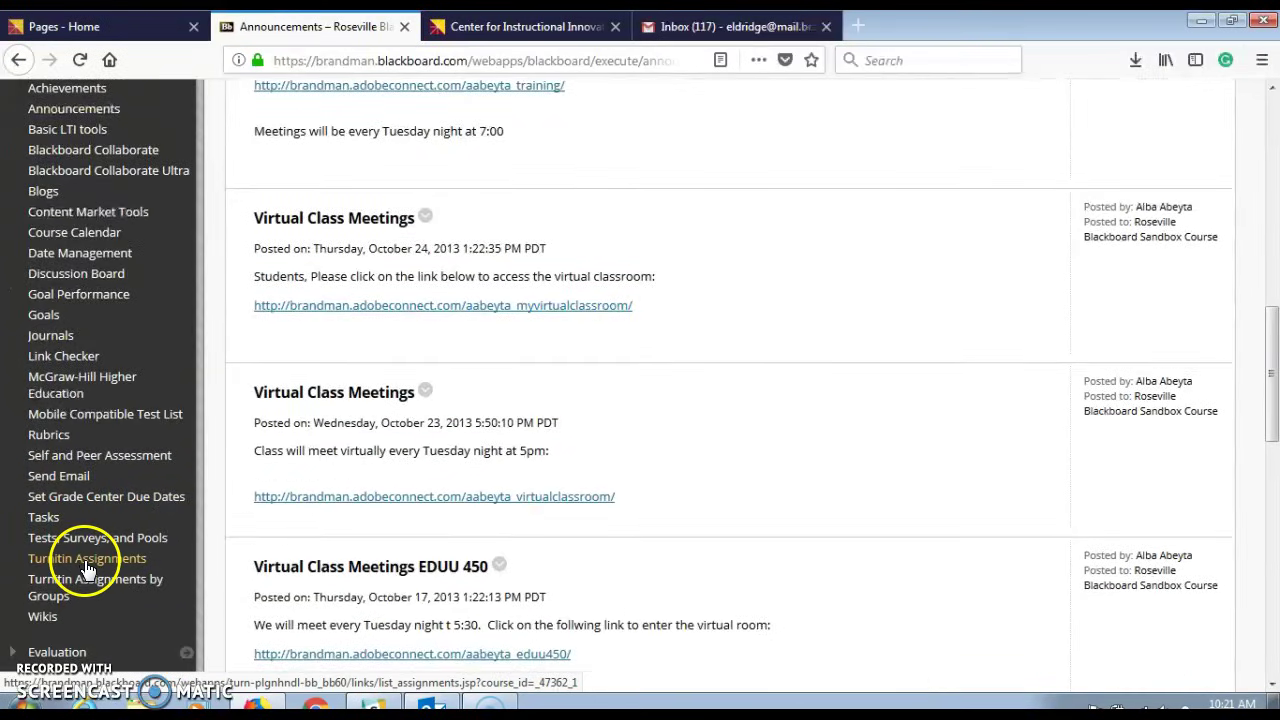
pyautogui.click(86, 561)
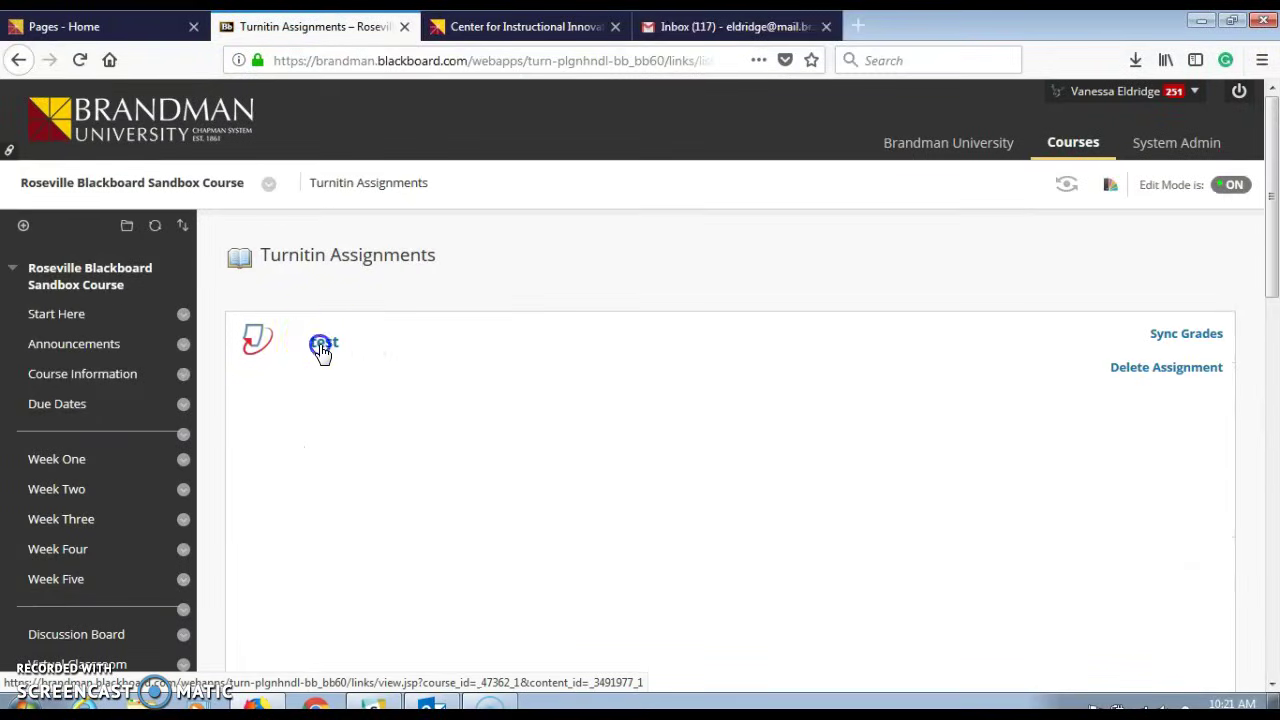
pyautogui.click(322, 348)
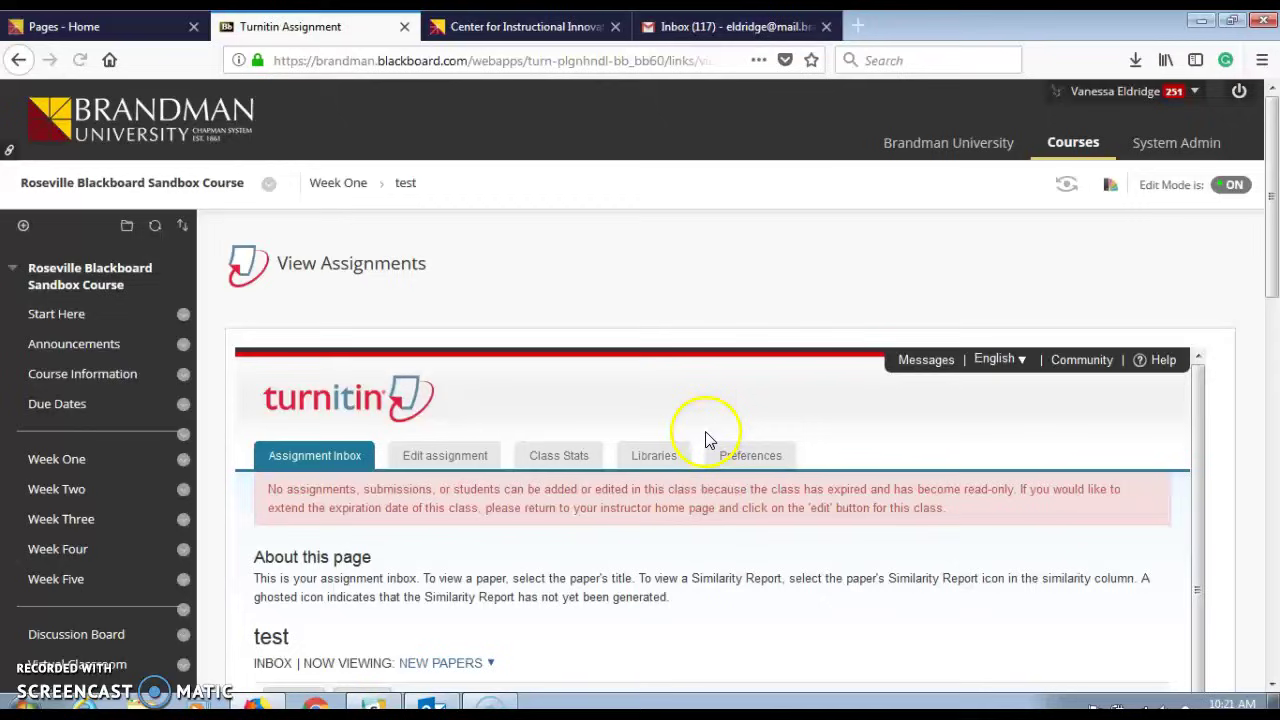
pyautogui.scroll(-4, 702, 432)
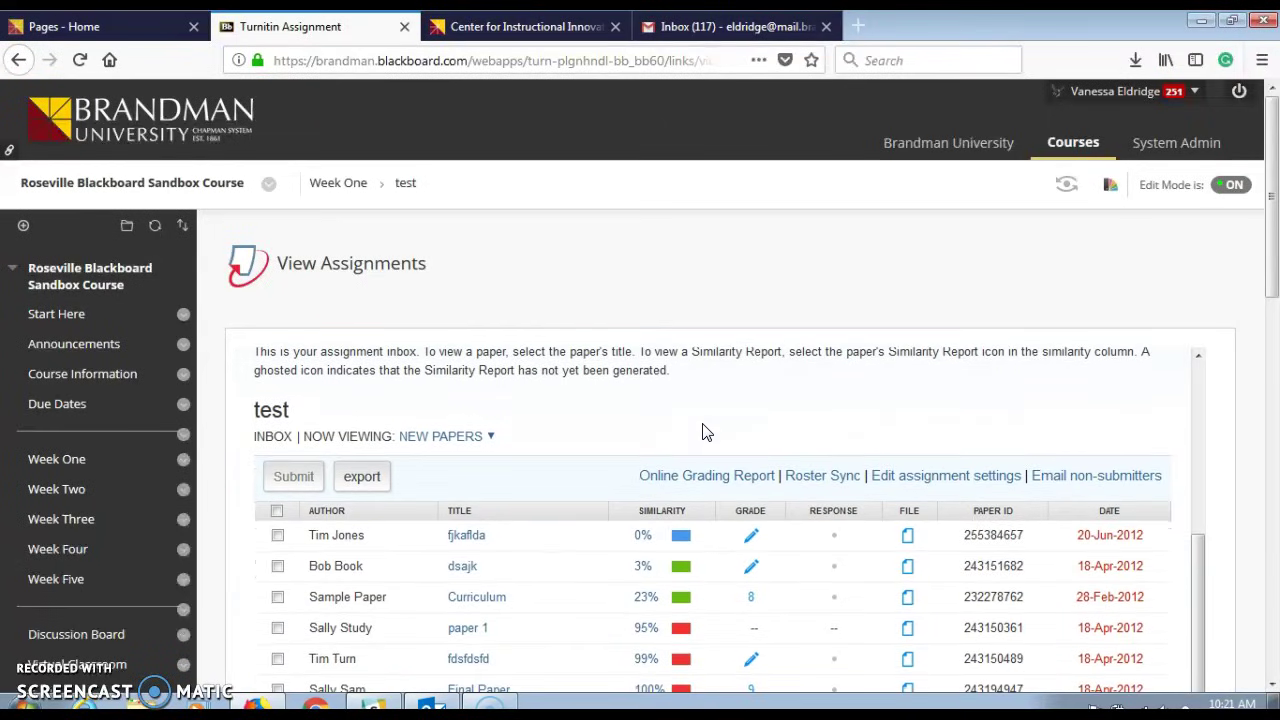
pyautogui.scroll(-2, 702, 432)
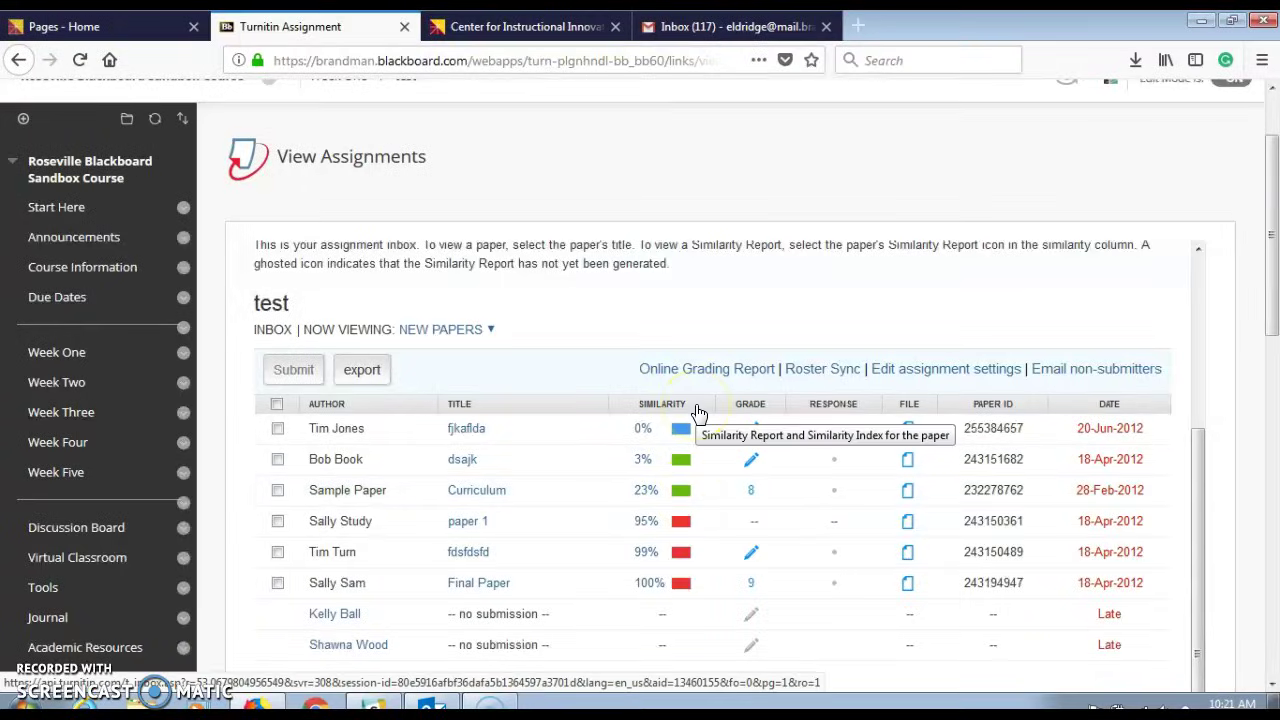
# Step: Open the similarity report of the "Curriculum" paper, dismiss the read-only notice and display the Match Overview
pyautogui.click(680, 490)
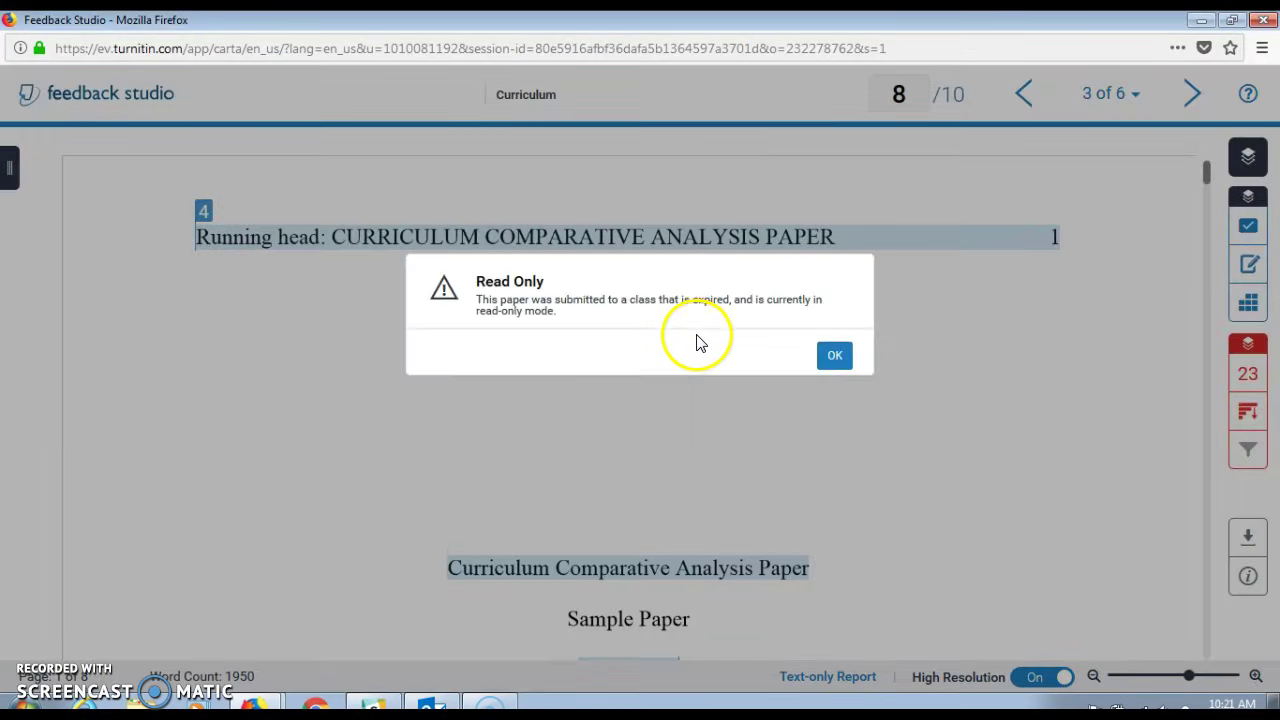
pyautogui.click(845, 360)
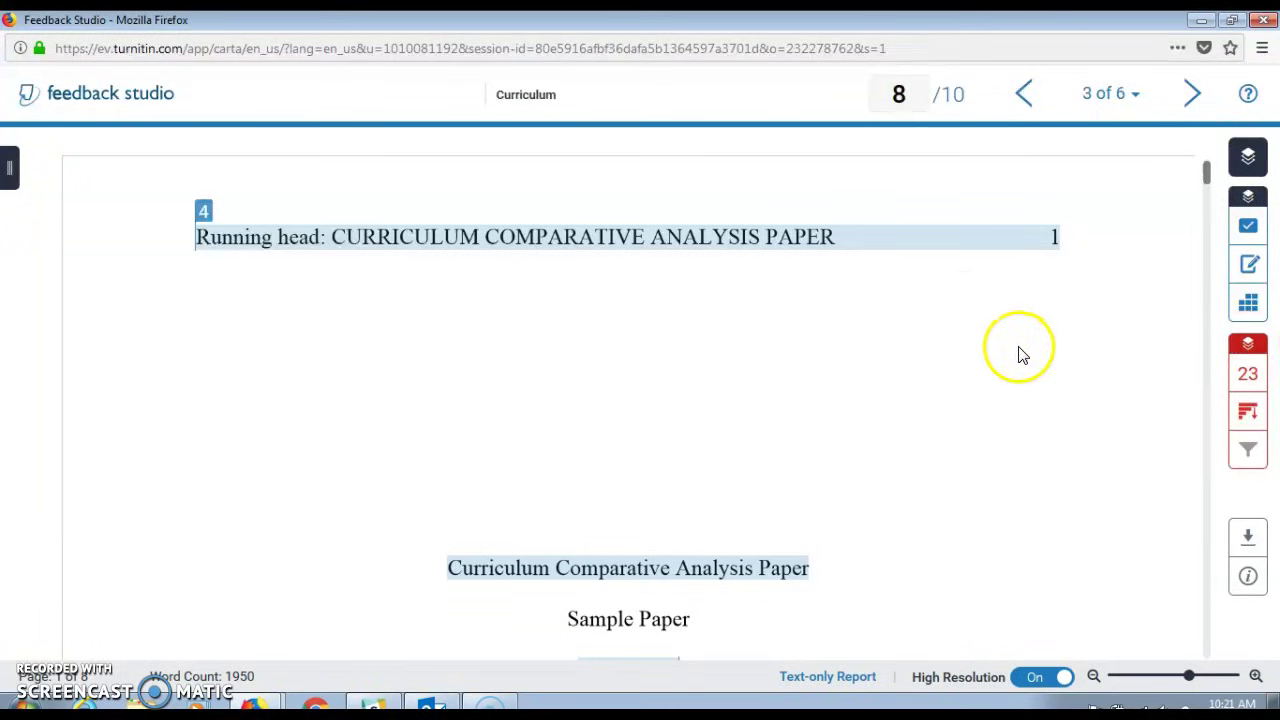
pyautogui.click(1252, 355)
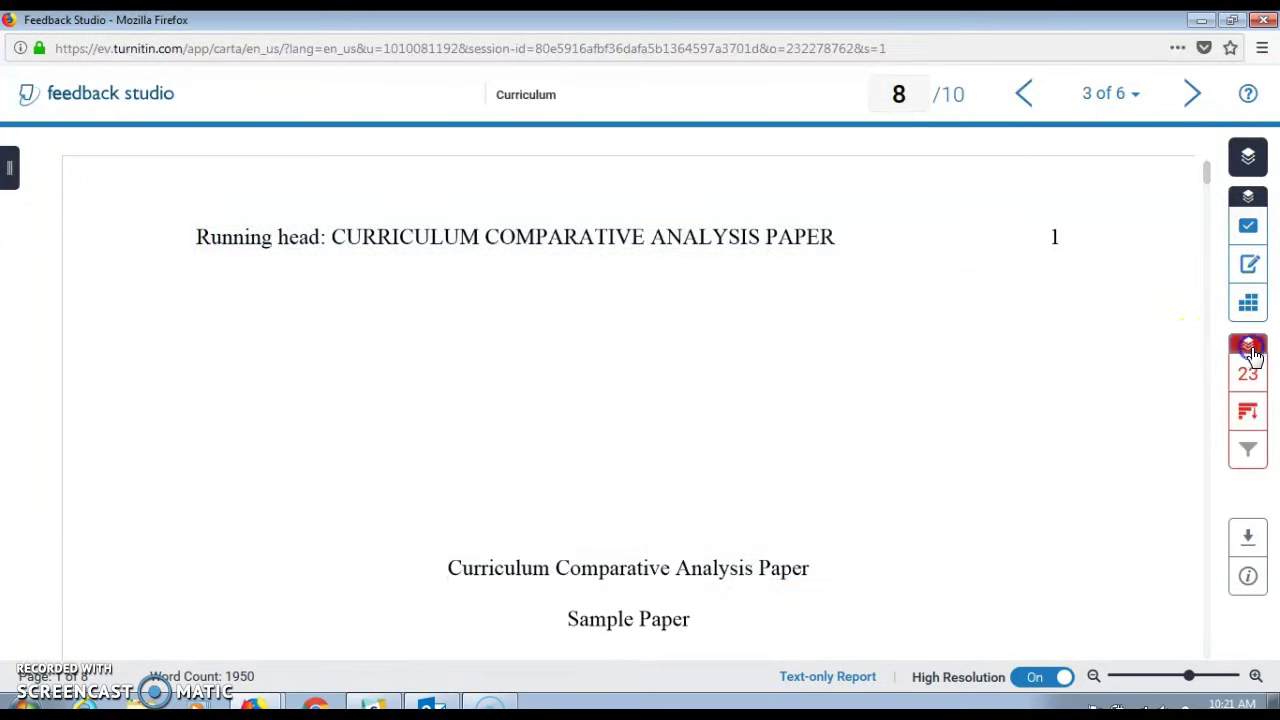
pyautogui.click(1253, 378)
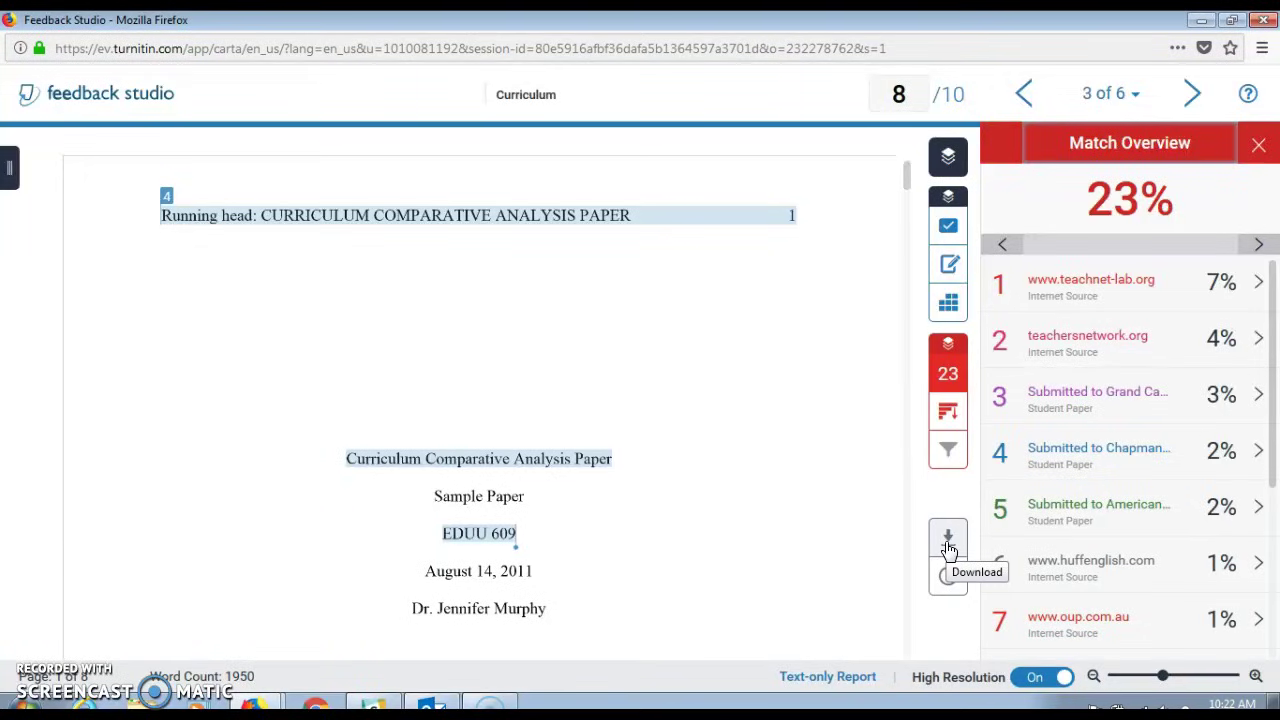
# Step: Download the current view of the report, save it as a PDF file, and minimize the Feedback Studio window
pyautogui.click(948, 541)
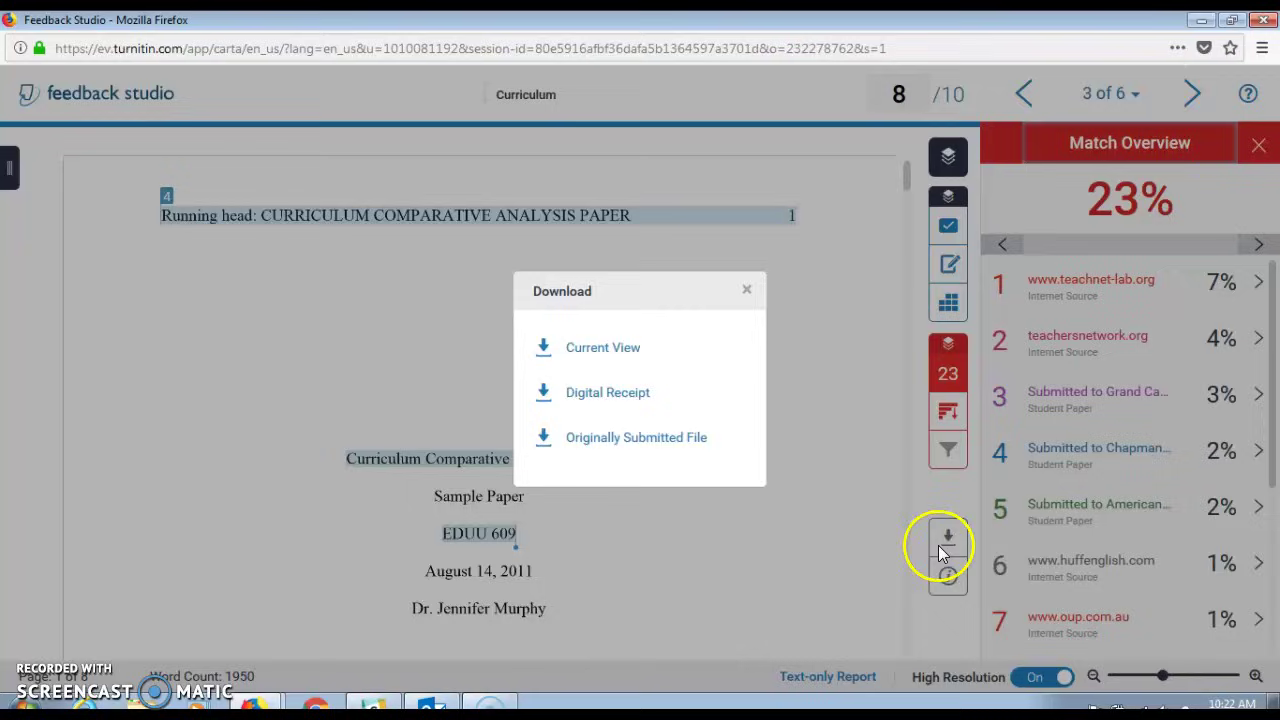
pyautogui.click(617, 356)
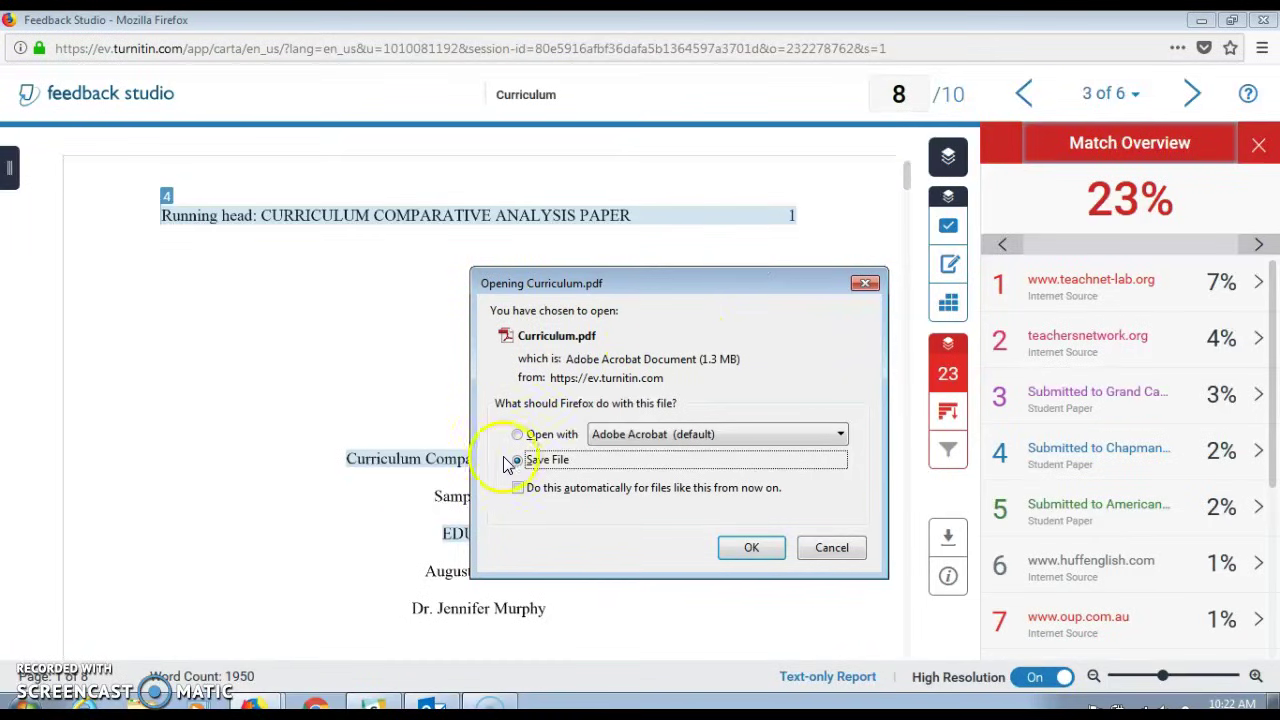
pyautogui.click(750, 553)
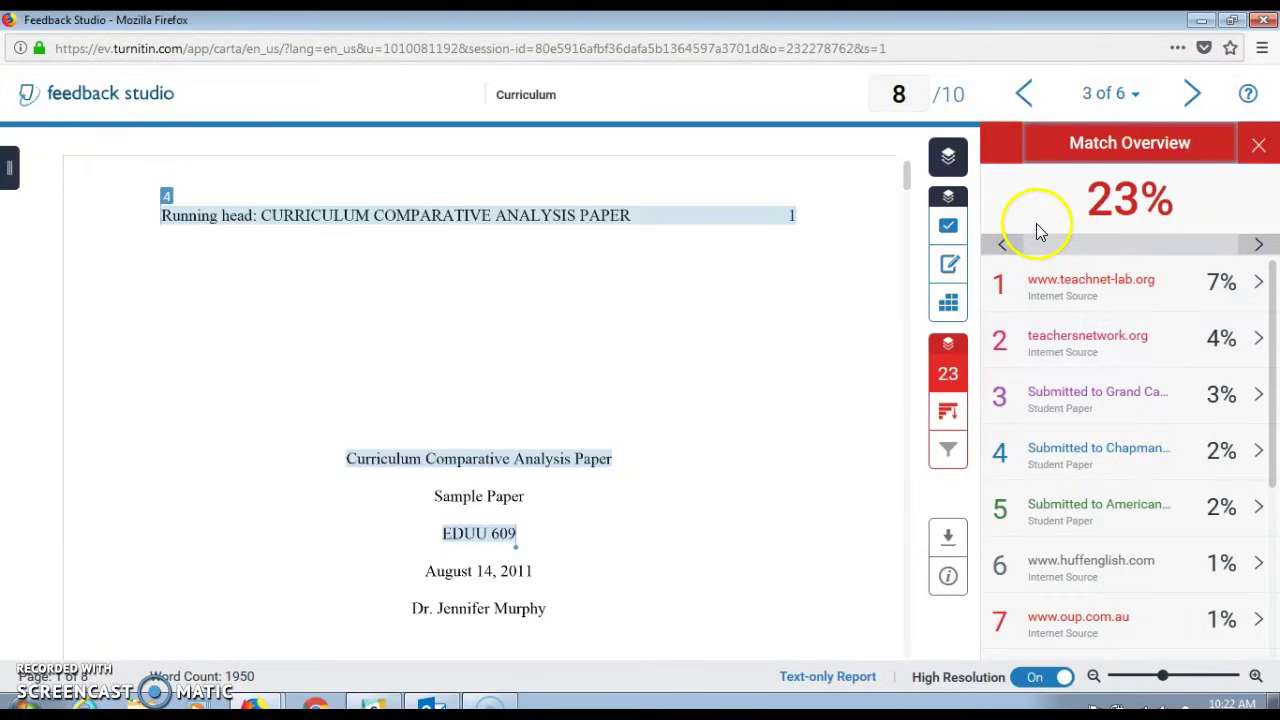
pyautogui.click(1200, 21)
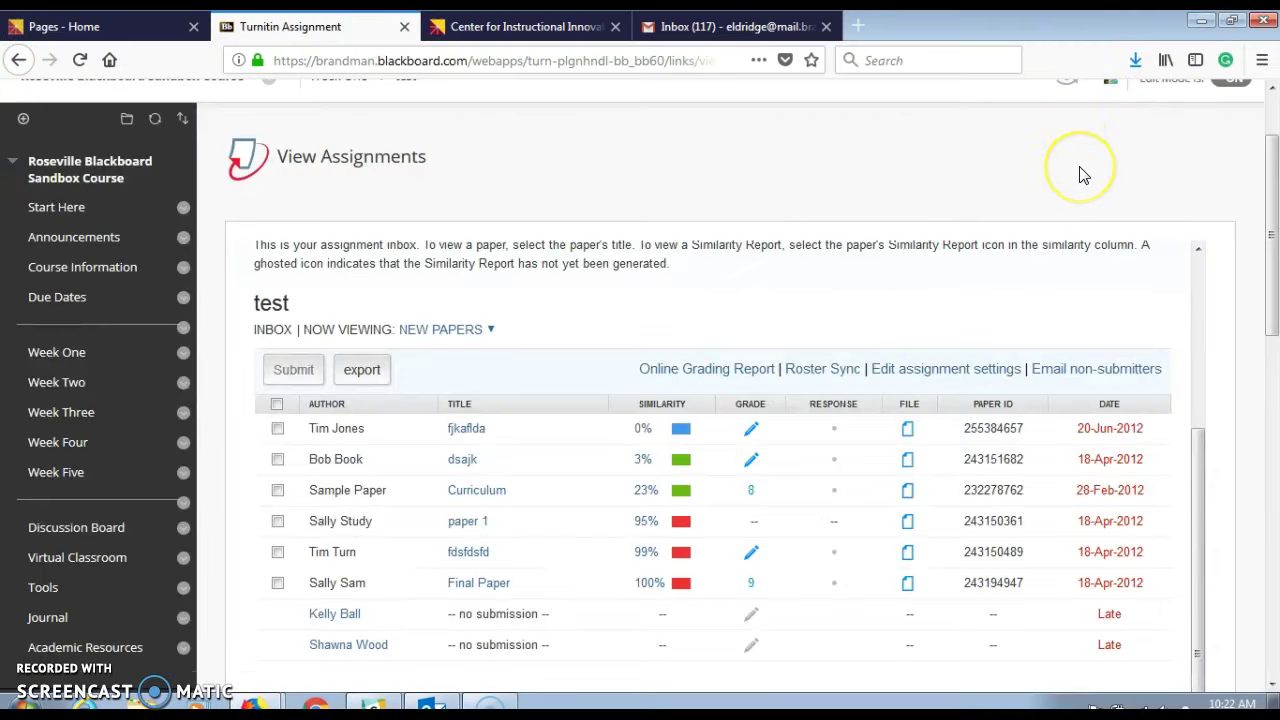
# Step: Look at the computer's Downloads folder in Windows Explorer, then close the Explorer window
pyautogui.click(1134, 62)
pyautogui.click(141, 705)
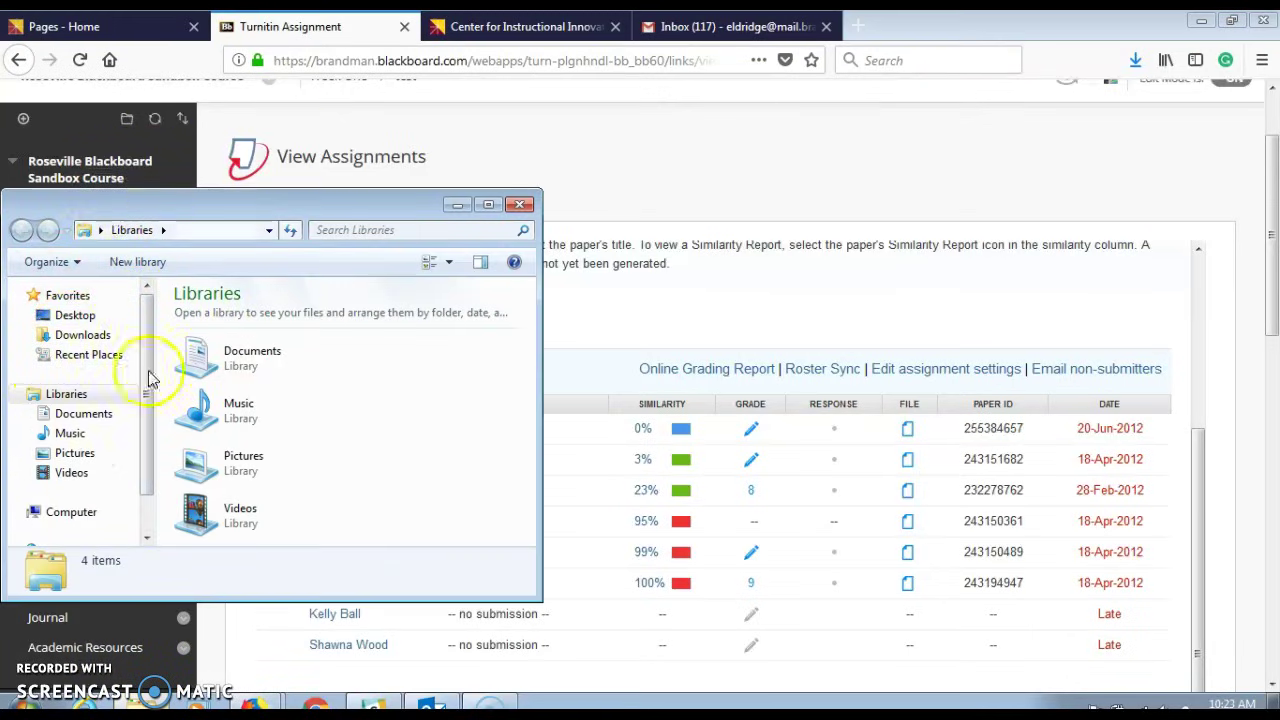
pyautogui.click(95, 337)
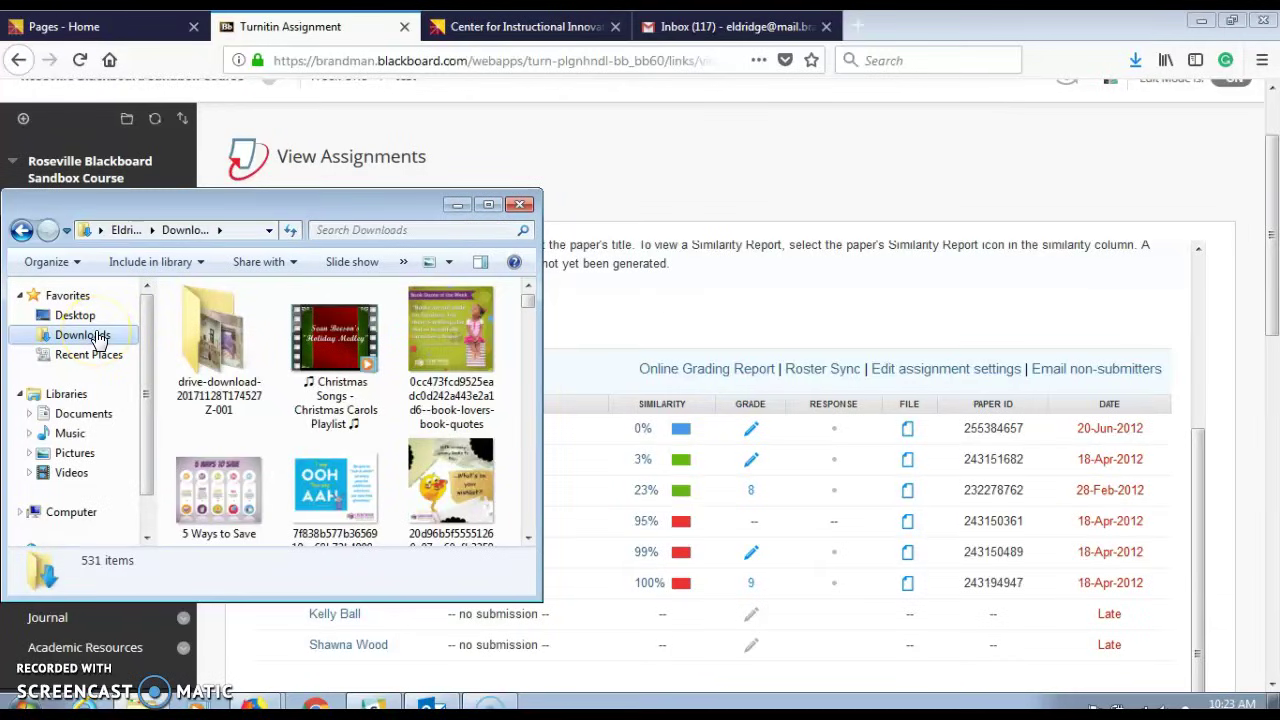
pyautogui.click(519, 204)
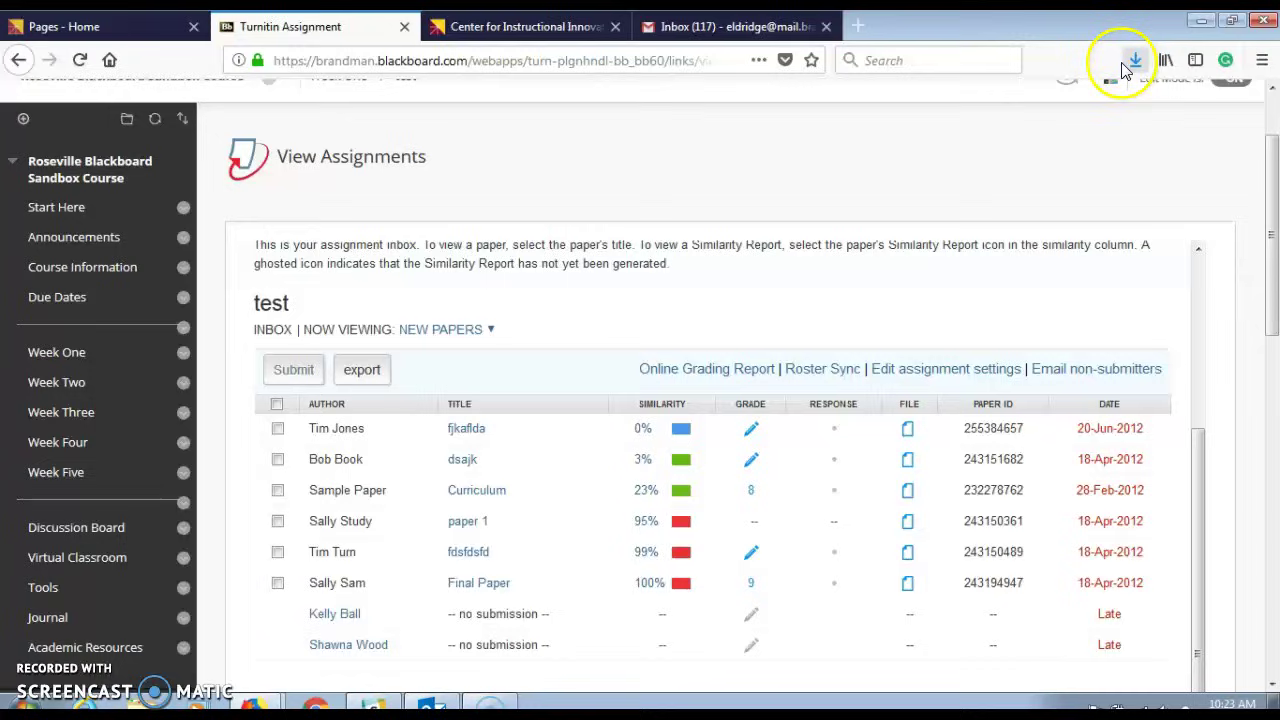
# Step: Open the downloaded Curriculum(1).pdf from the browser's recent downloads and go to its Originality Report bookmark
pyautogui.click(1132, 68)
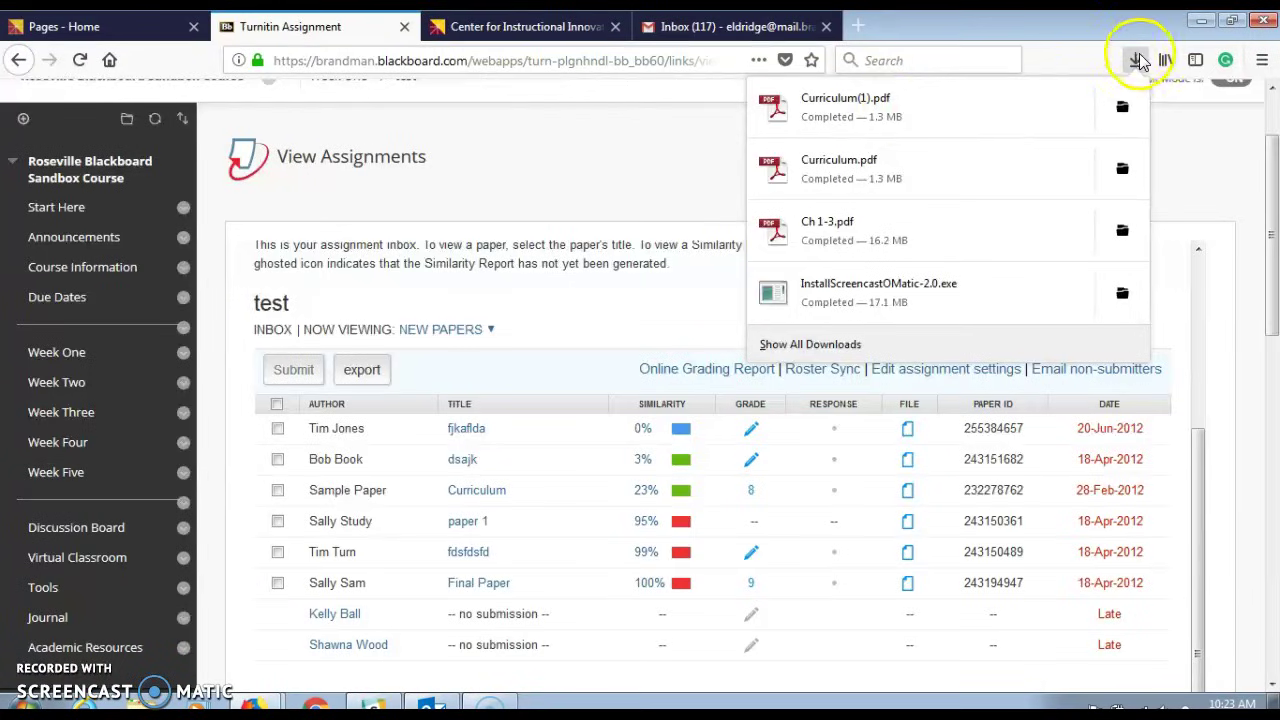
pyautogui.click(935, 106)
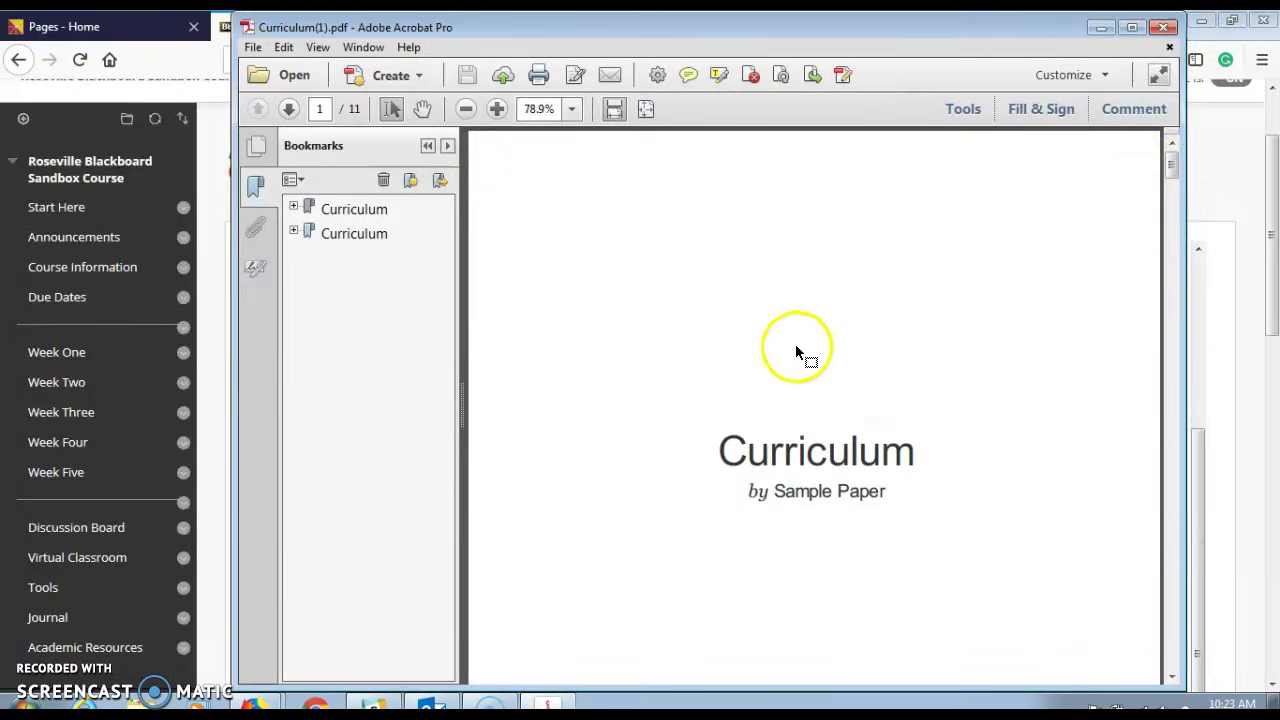
pyautogui.click(293, 209)
pyautogui.click(293, 209)
pyautogui.click(293, 233)
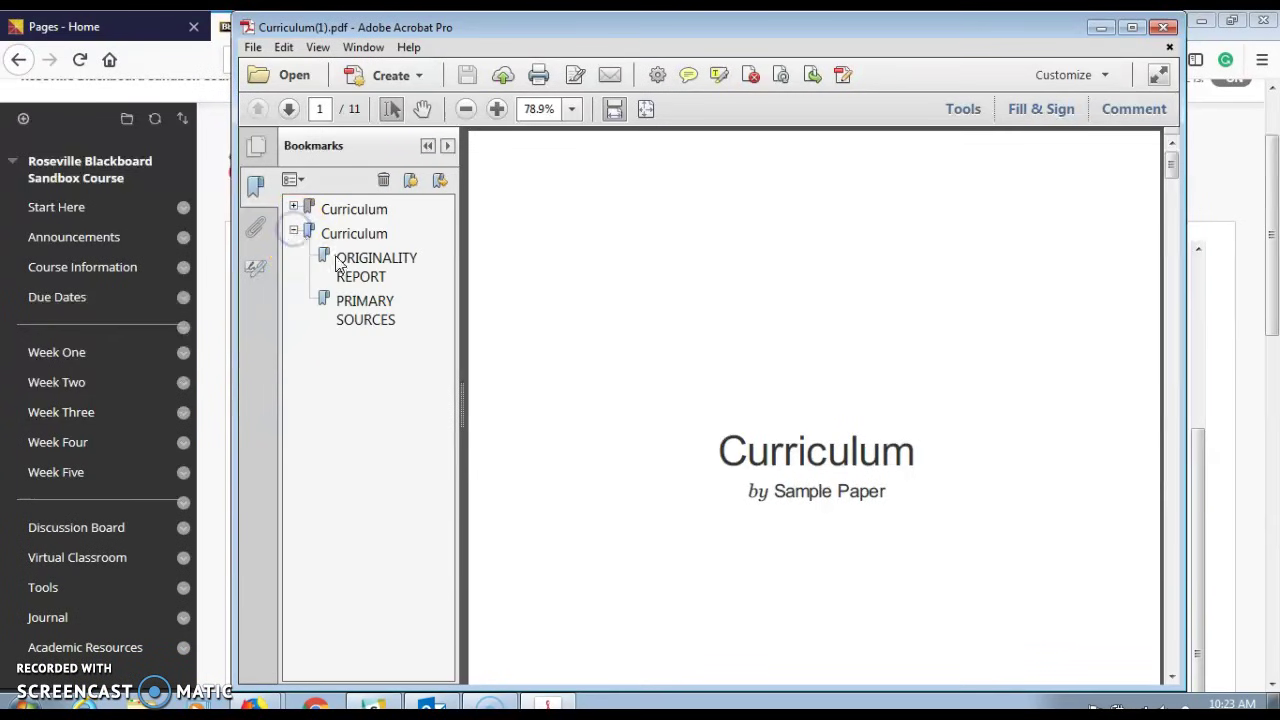
pyautogui.click(362, 278)
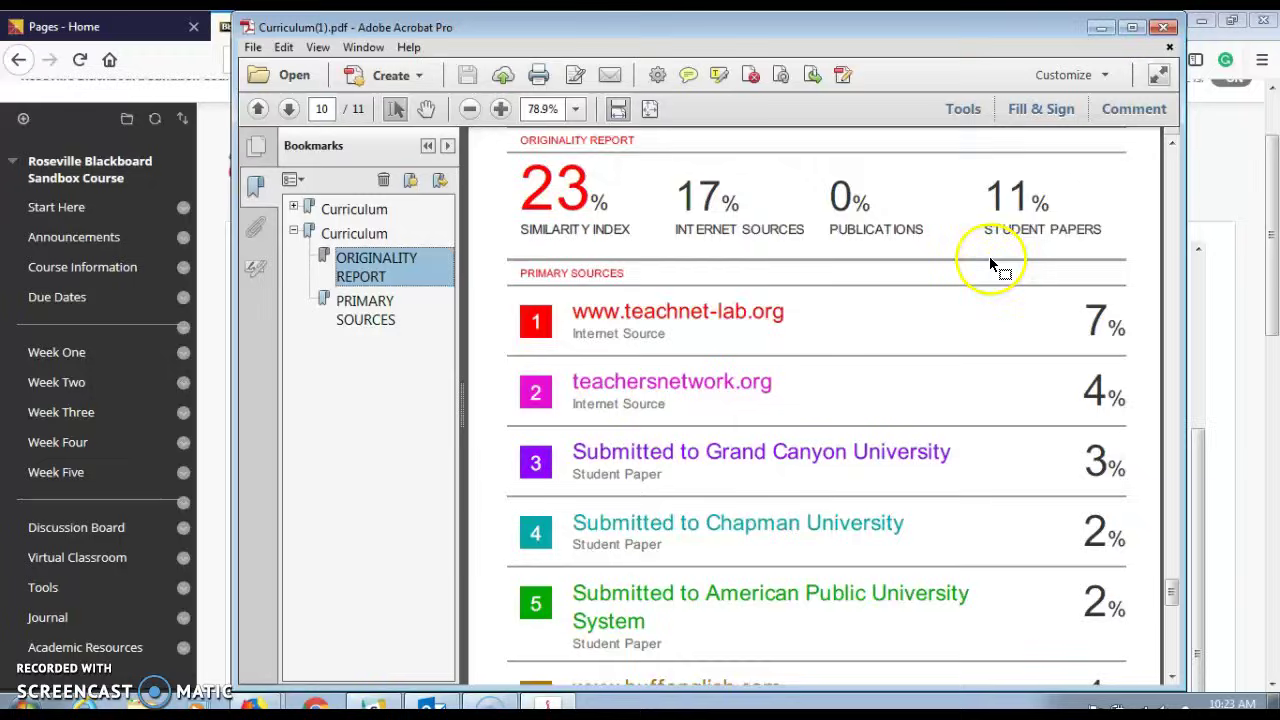
# Step: Examine the similarity percentages and primary sources in the PDF's originality report, then close the PDF
pyautogui.scroll(-2, 989, 256)
pyautogui.scroll(3, 989, 256)
pyautogui.scroll(1, 989, 240)
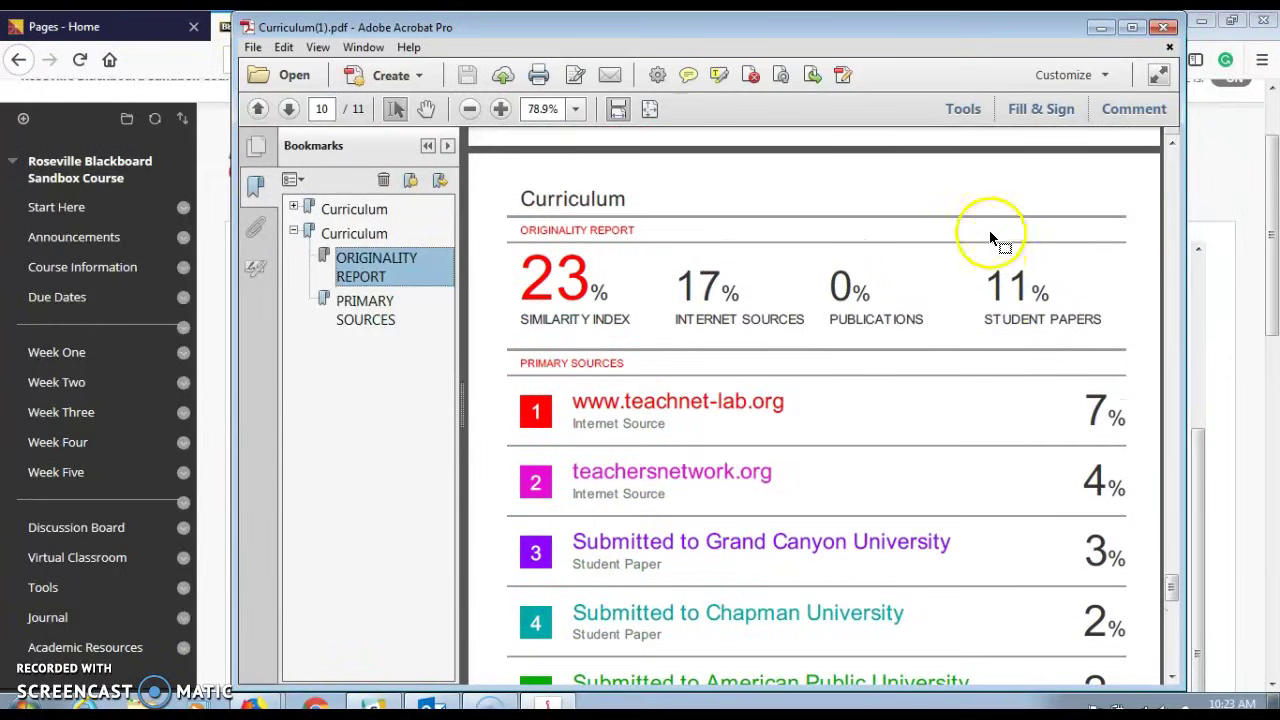
pyautogui.scroll(-8, 980, 242)
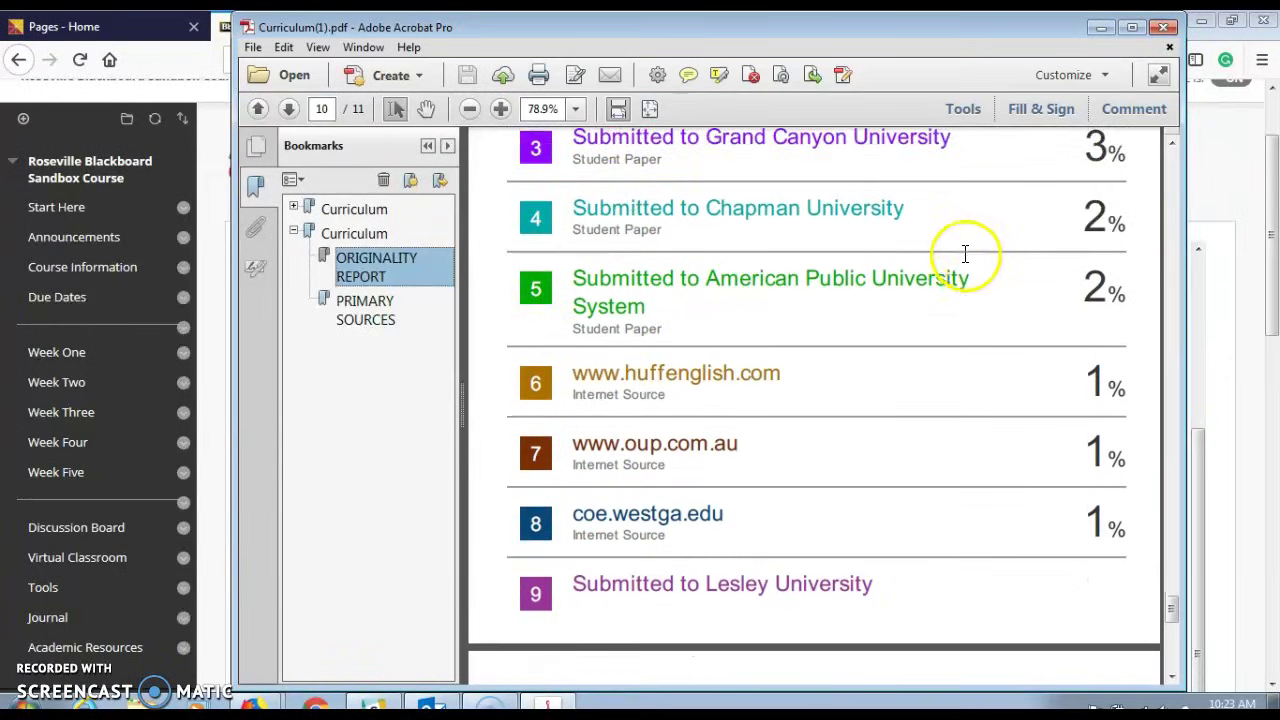
pyautogui.scroll(-10, 960, 262)
pyautogui.scroll(12, 955, 265)
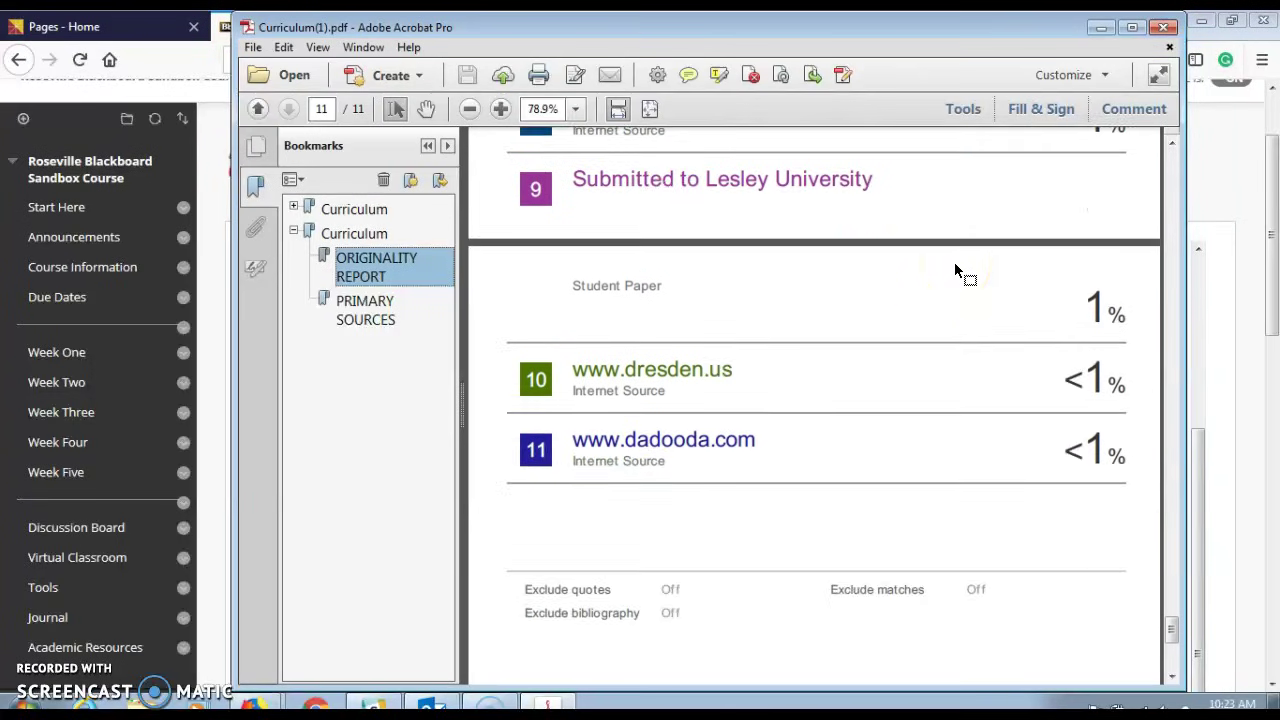
pyautogui.scroll(5, 956, 251)
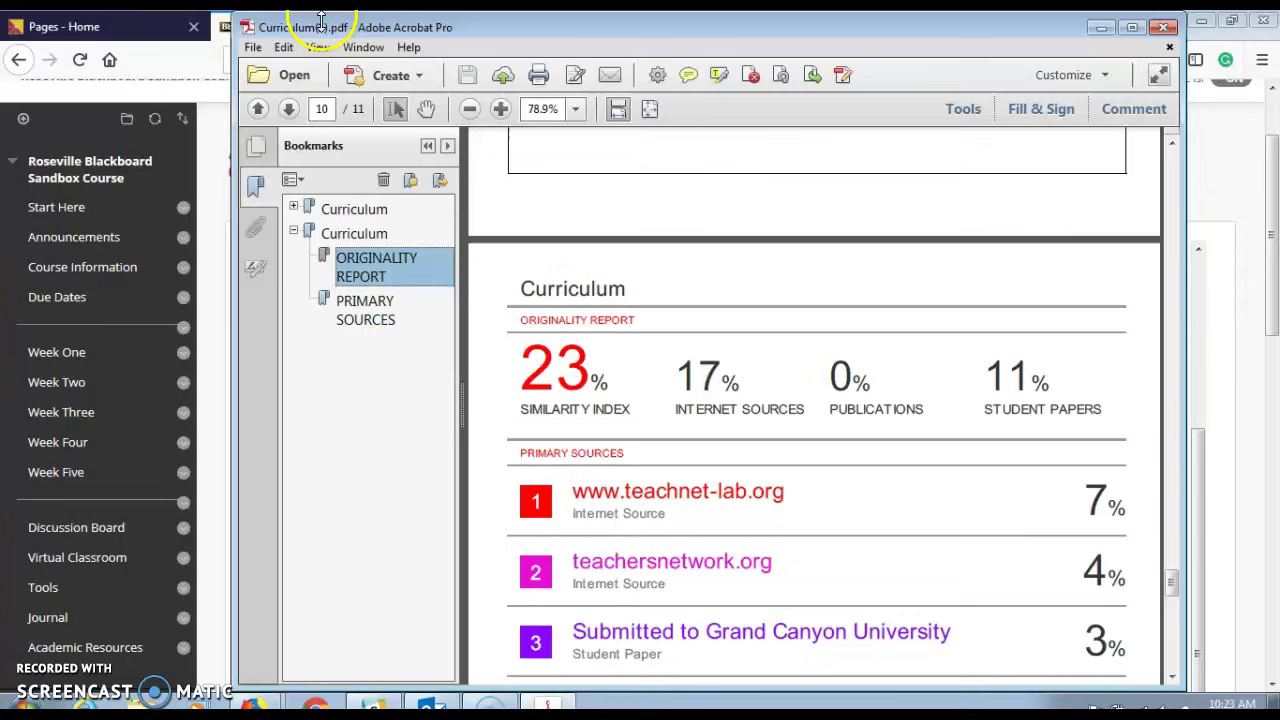
pyautogui.click(1163, 27)
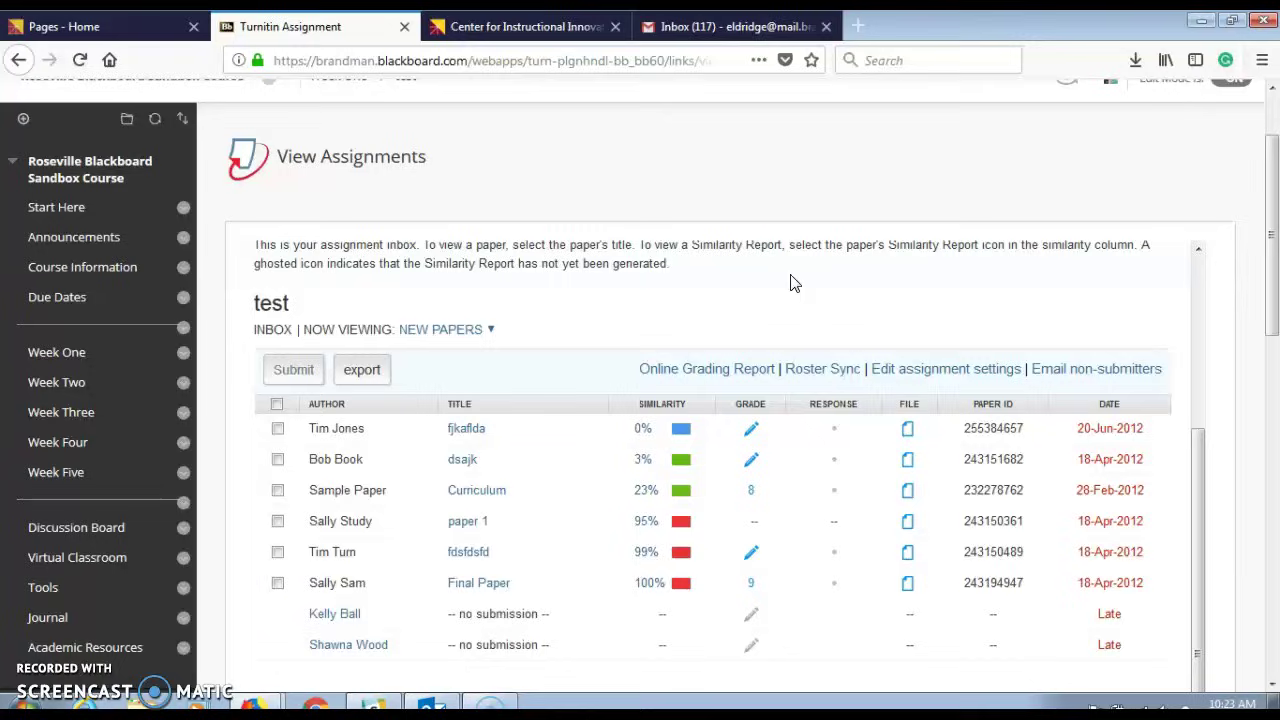
pyautogui.click(755, 298)
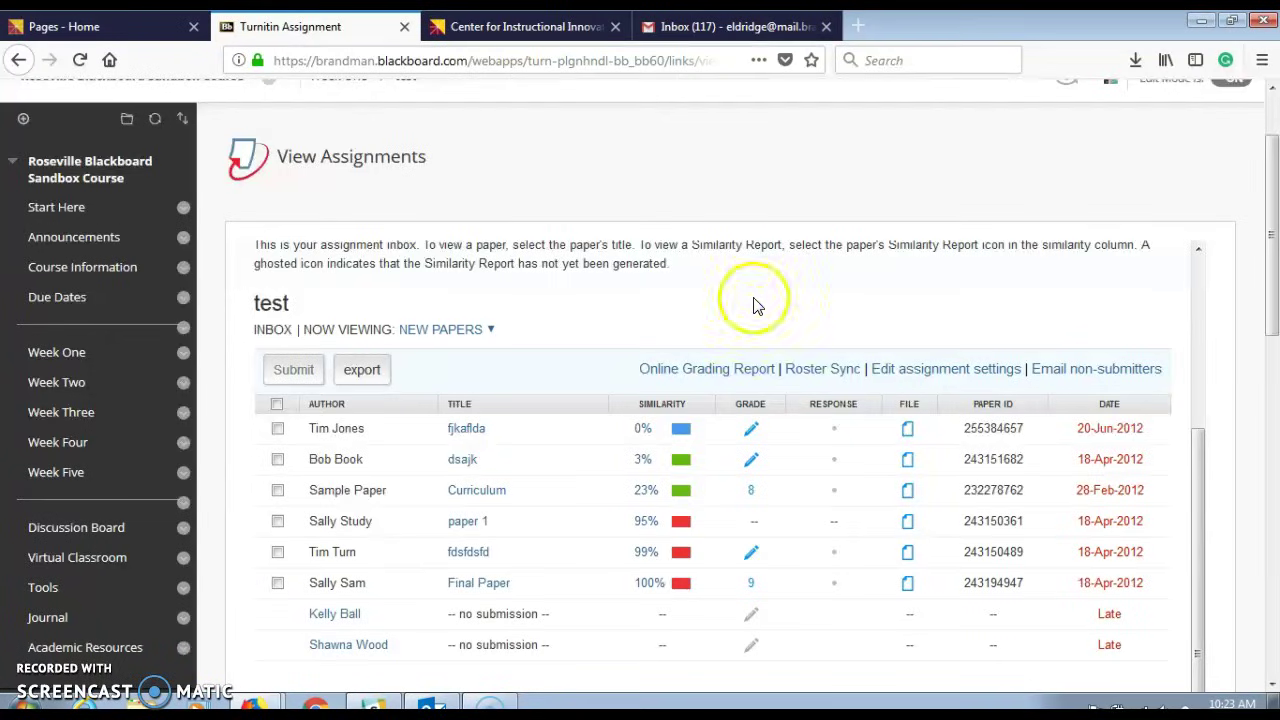